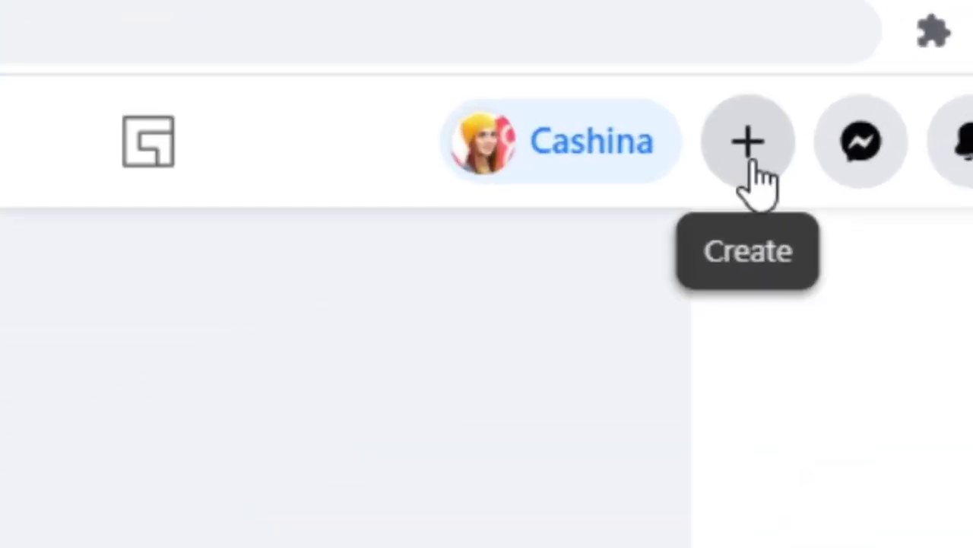
- Create a new public Facebook group named 'Make Money Online'
{"action": "left_click", "coordinate": [750, 168]}
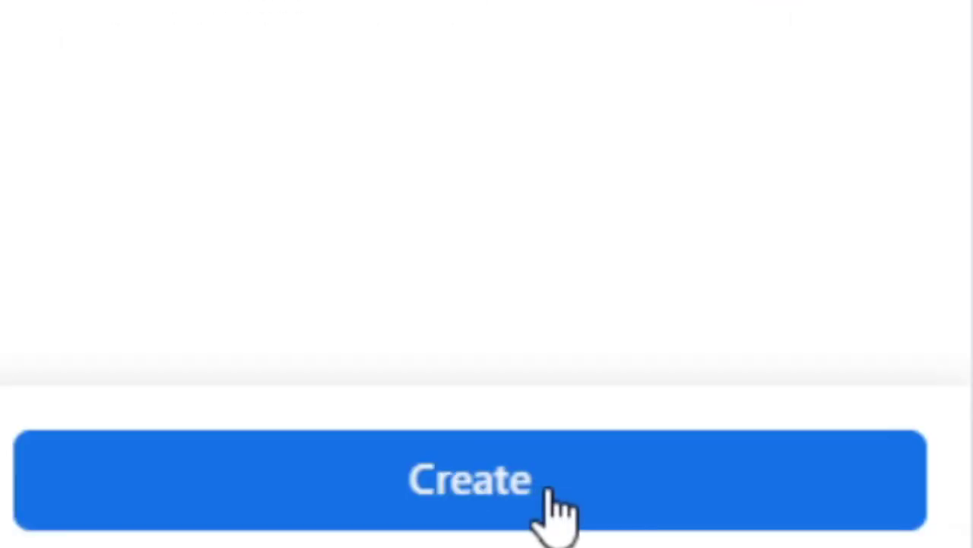
{"action": "left_click", "coordinate": [551, 493]}
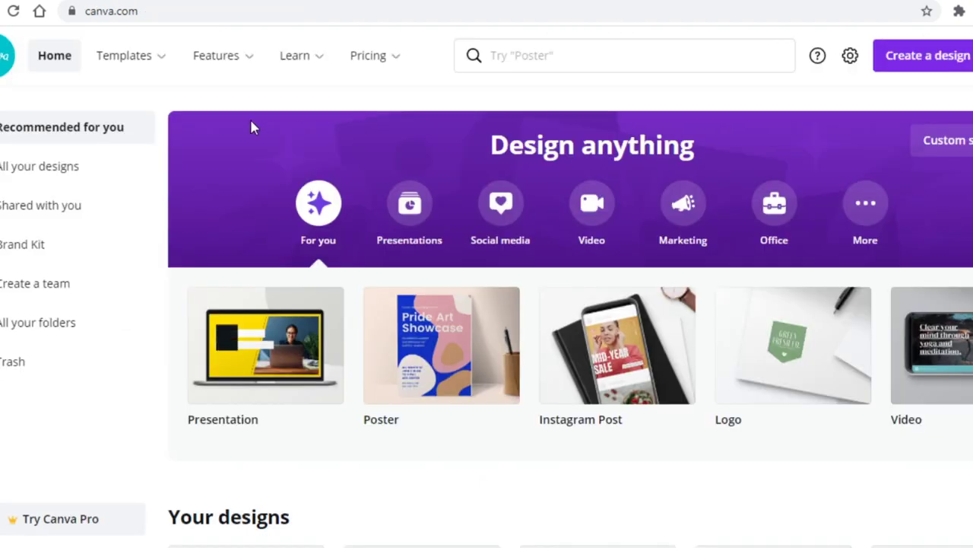
- Navigate the browser to canva.com
{"action": "left_click", "coordinate": [164, 10]}
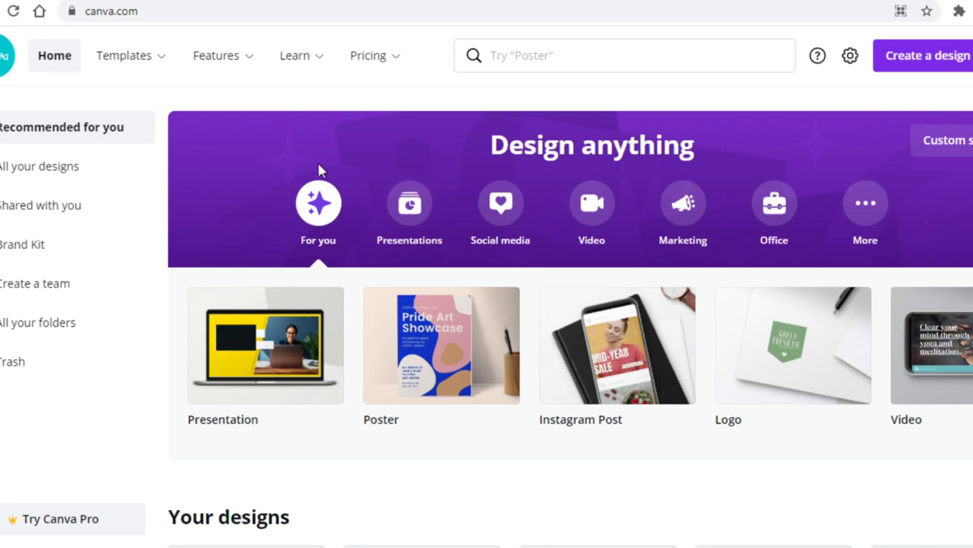
{"action": "mouse_move", "coordinate": [129, 55]}
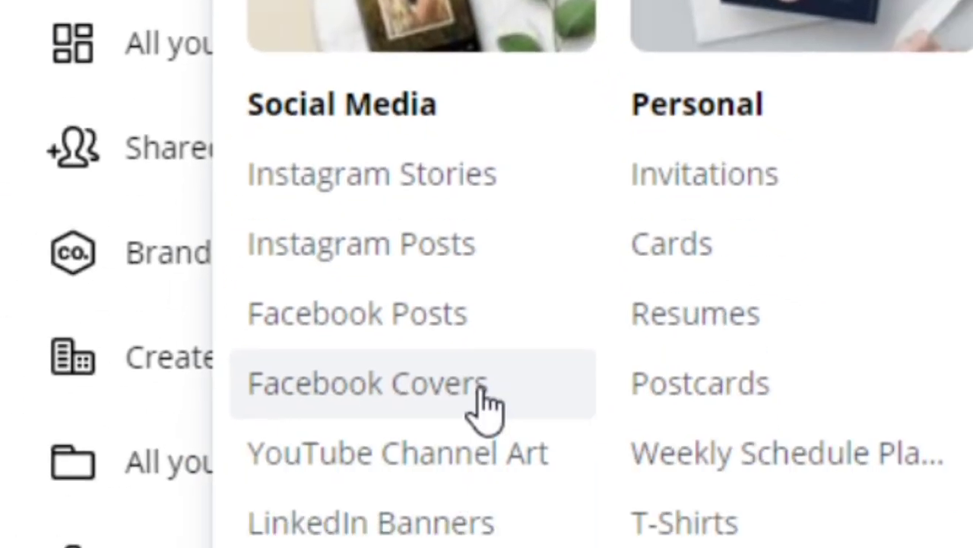
- Browse Canva's Facebook cover templates and open the City Life cover template
{"action": "left_click", "coordinate": [480, 389]}
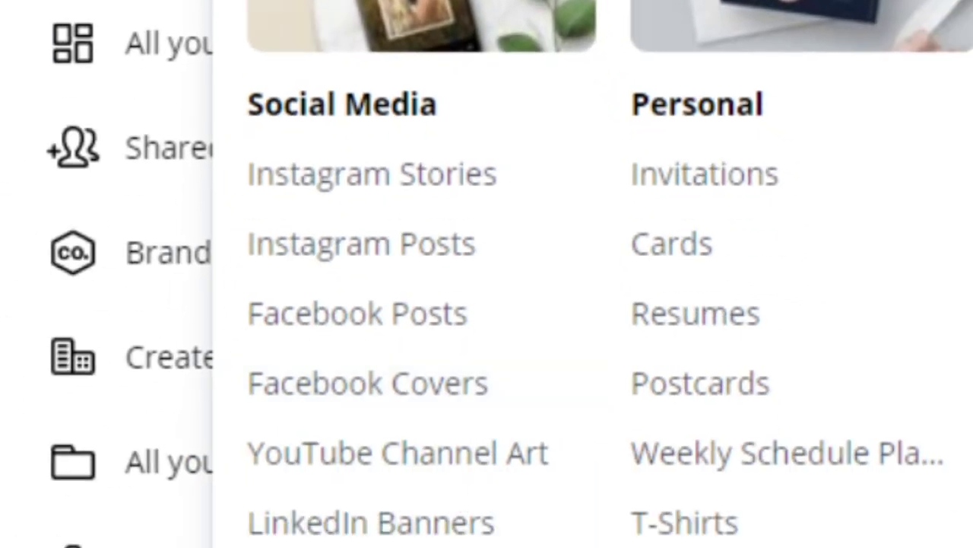
{"action": "scroll", "coordinate": [656, 330], "scroll_direction": "up", "scroll_amount": 1}
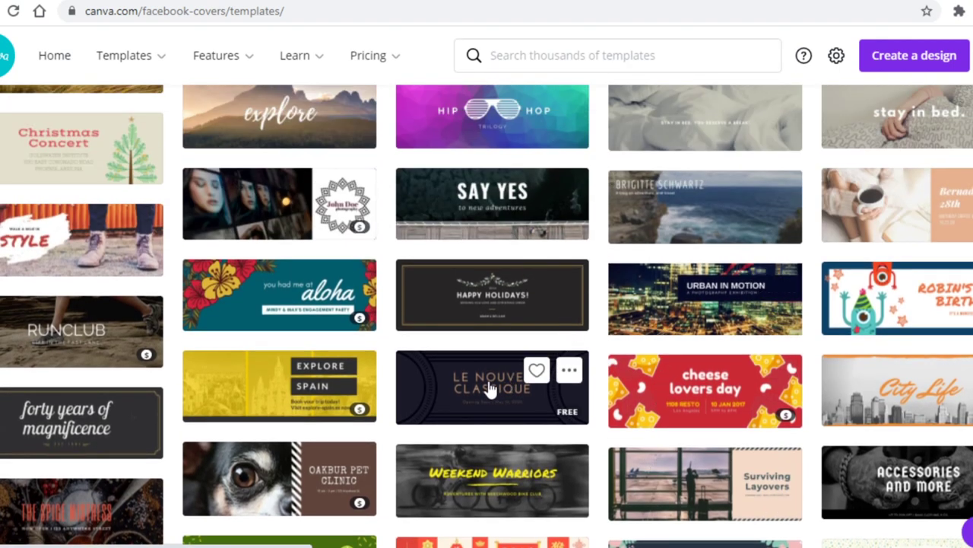
{"action": "scroll", "coordinate": [487, 384], "scroll_direction": "down", "scroll_amount": 1}
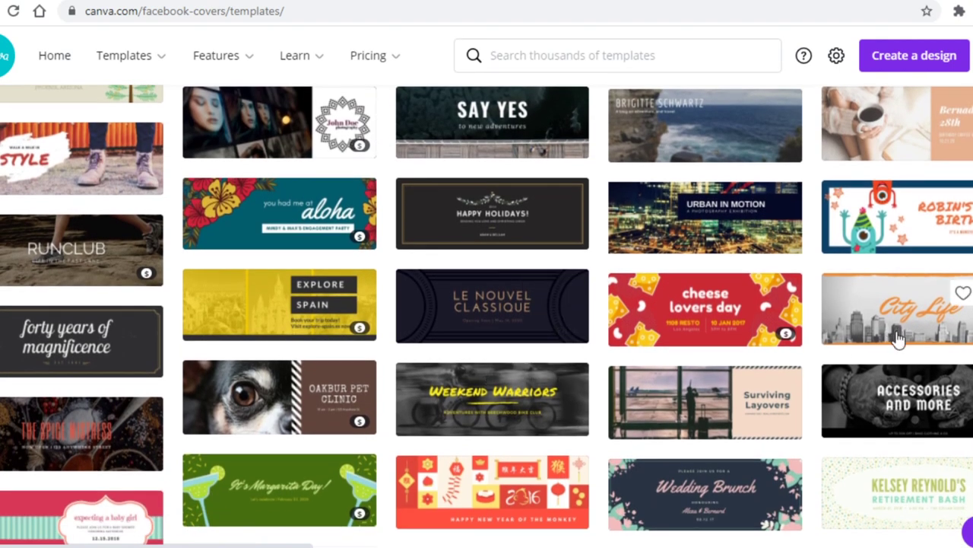
{"action": "left_click", "coordinate": [896, 334]}
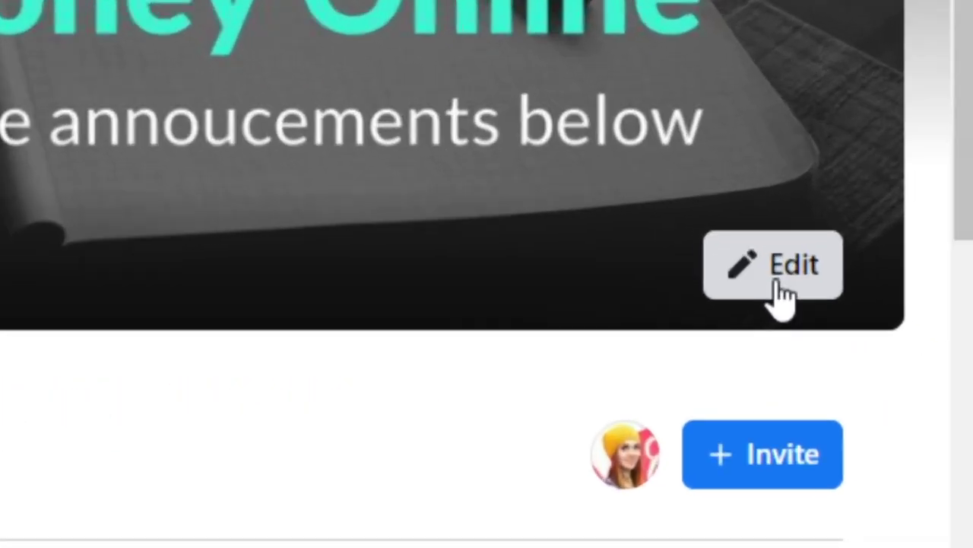
{"action": "left_click", "coordinate": [956, 327]}
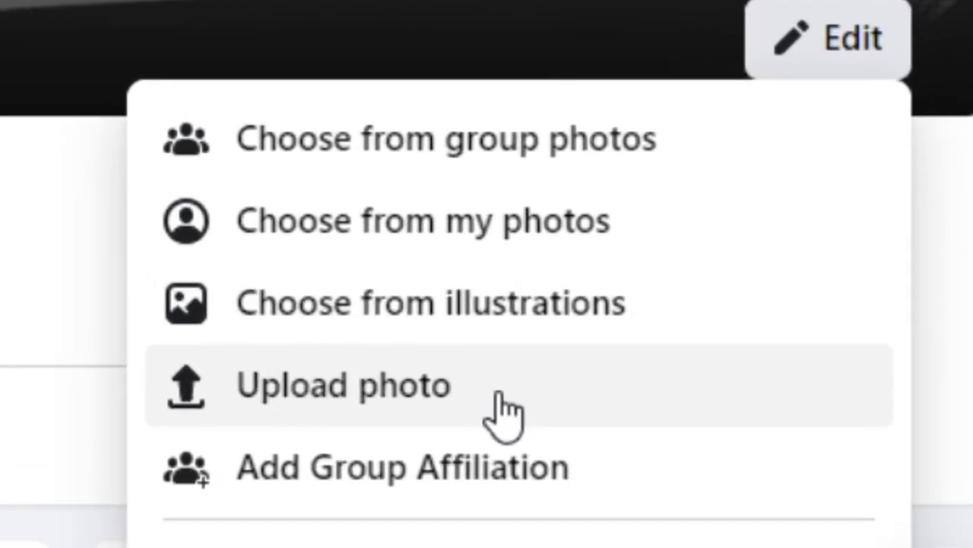
{"action": "left_click", "coordinate": [70, 278]}
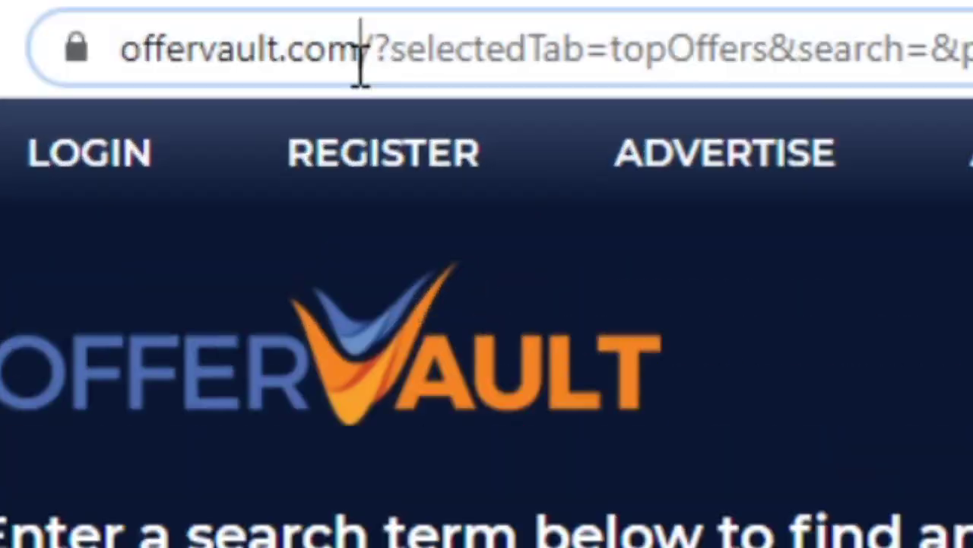
- Go to offervault.com and scroll through its offers table
{"action": "left_click_drag", "start_coordinate": [156, 10], "coordinate": [58, 20]}
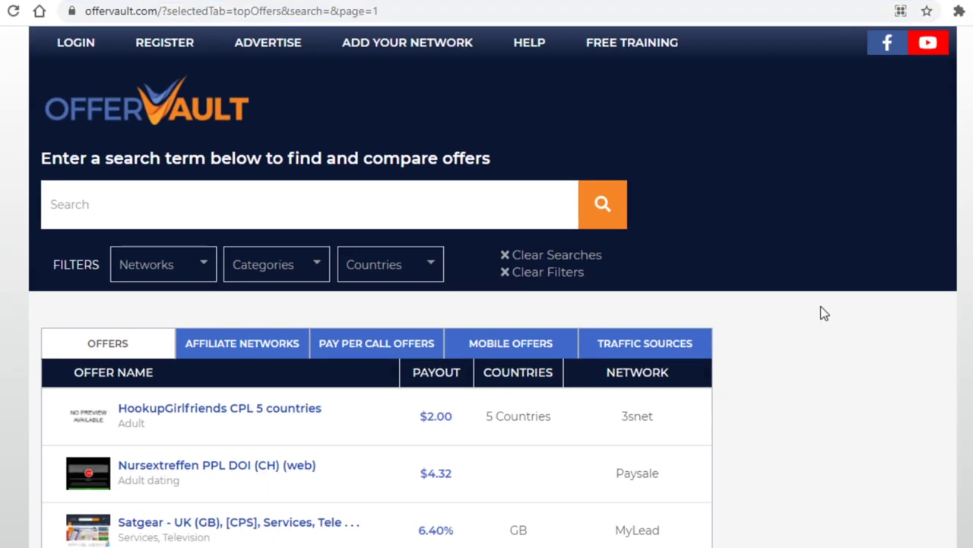
{"action": "scroll", "coordinate": [813, 314], "scroll_direction": "down", "scroll_amount": 1}
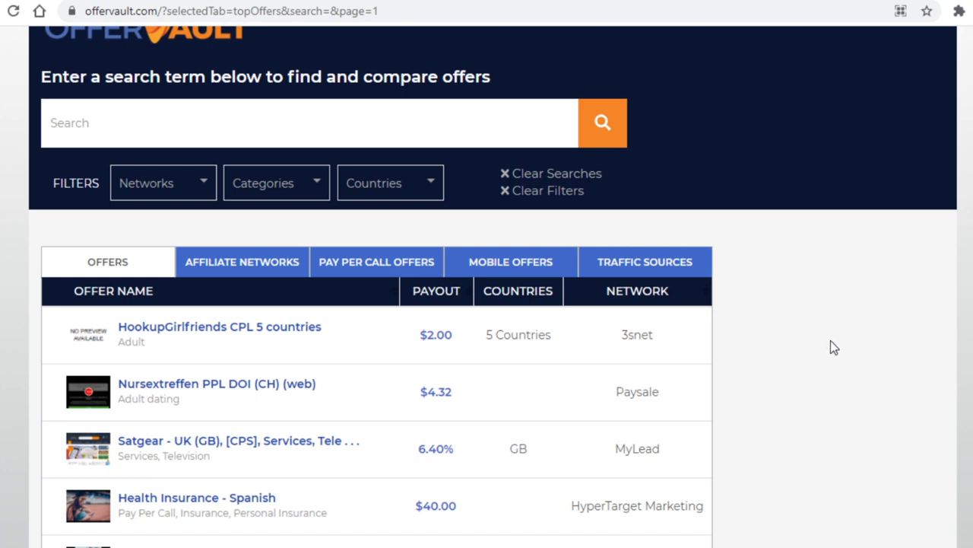
{"action": "scroll", "coordinate": [829, 350], "scroll_direction": "down", "scroll_amount": 1}
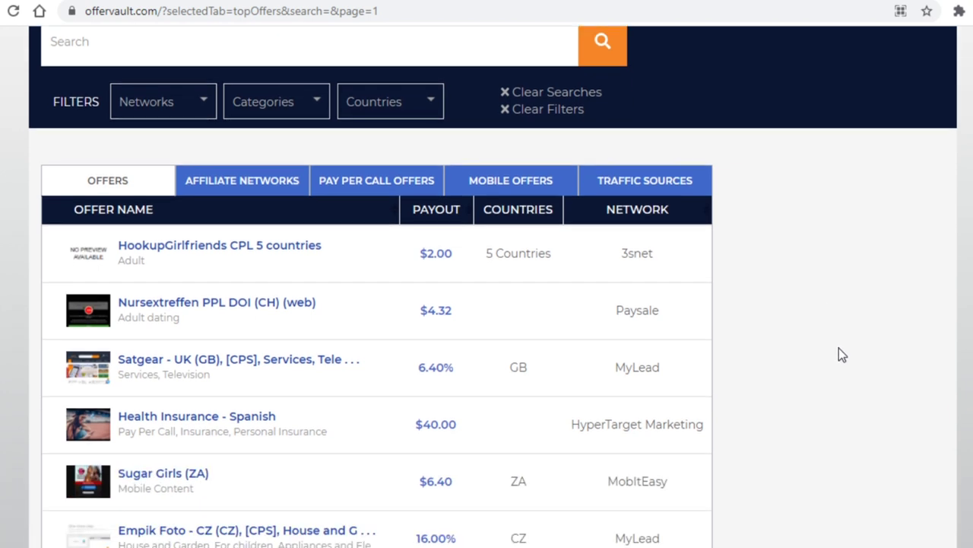
{"action": "scroll", "coordinate": [839, 350], "scroll_direction": "down", "scroll_amount": 1}
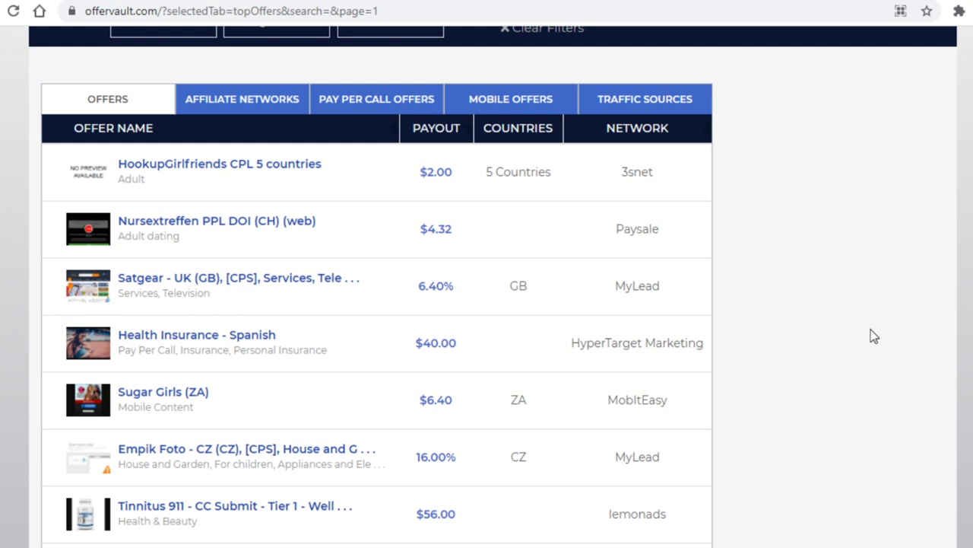
{"action": "scroll", "coordinate": [871, 329], "scroll_direction": "down", "scroll_amount": 1}
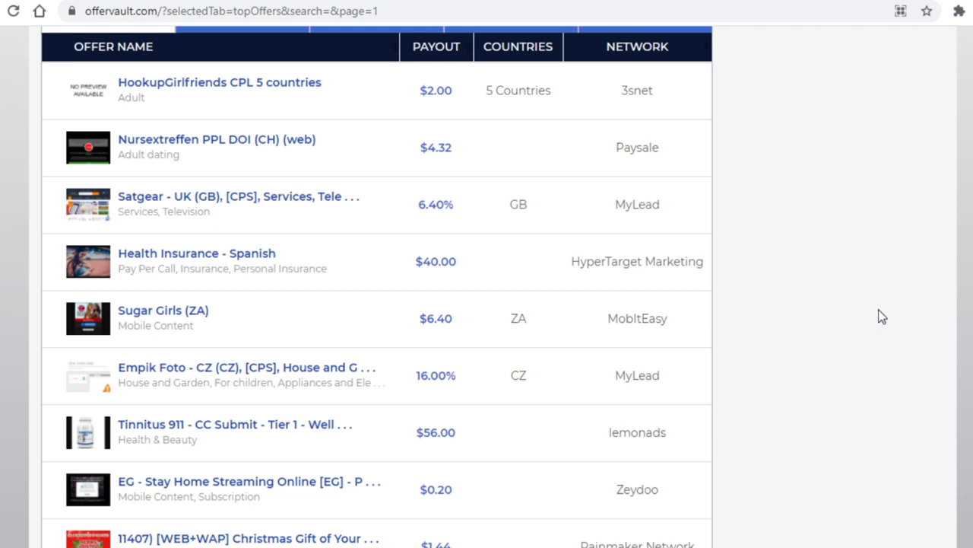
{"action": "scroll", "coordinate": [885, 318], "scroll_direction": "down", "scroll_amount": 1}
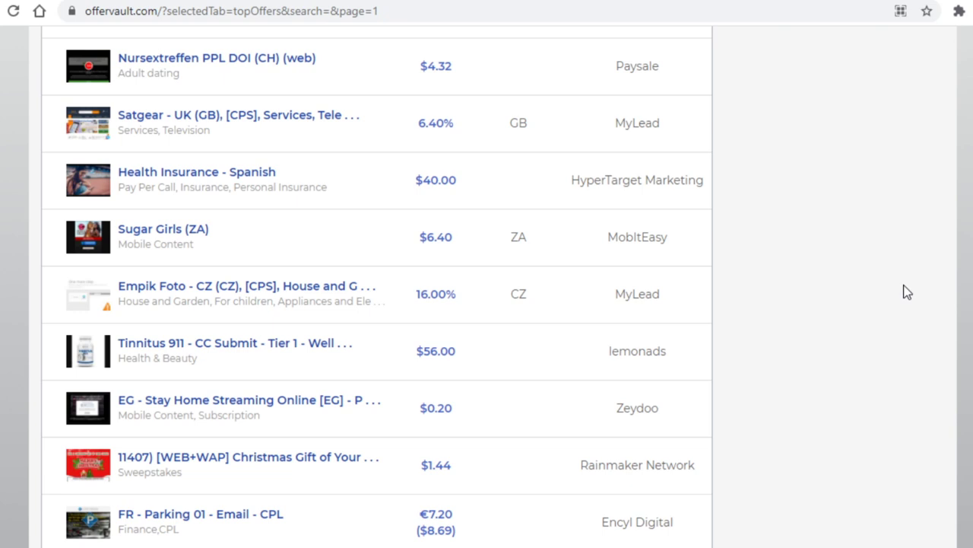
{"action": "scroll", "coordinate": [896, 305], "scroll_direction": "up", "scroll_amount": 1}
{"action": "scroll", "coordinate": [896, 304], "scroll_direction": "up", "scroll_amount": 1}
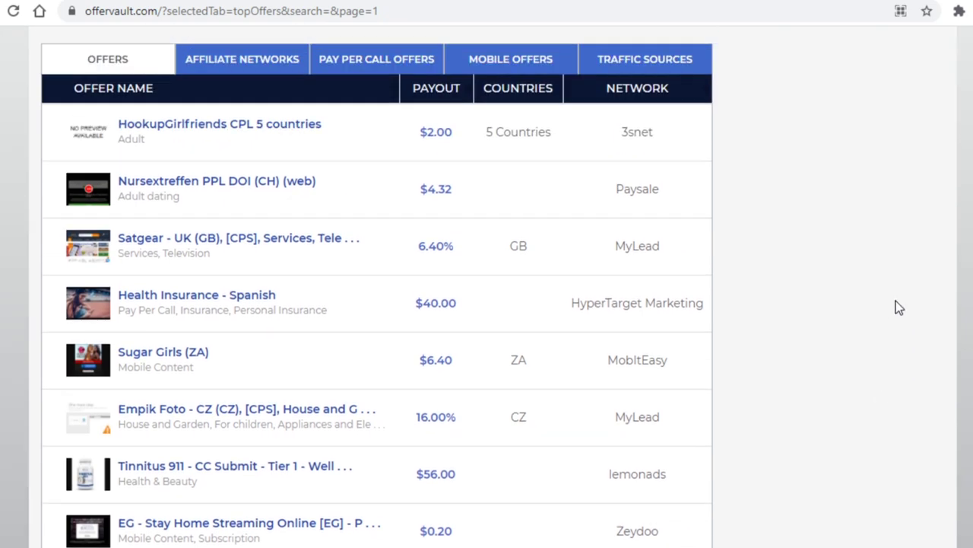
{"action": "scroll", "coordinate": [896, 305], "scroll_direction": "up", "scroll_amount": 1}
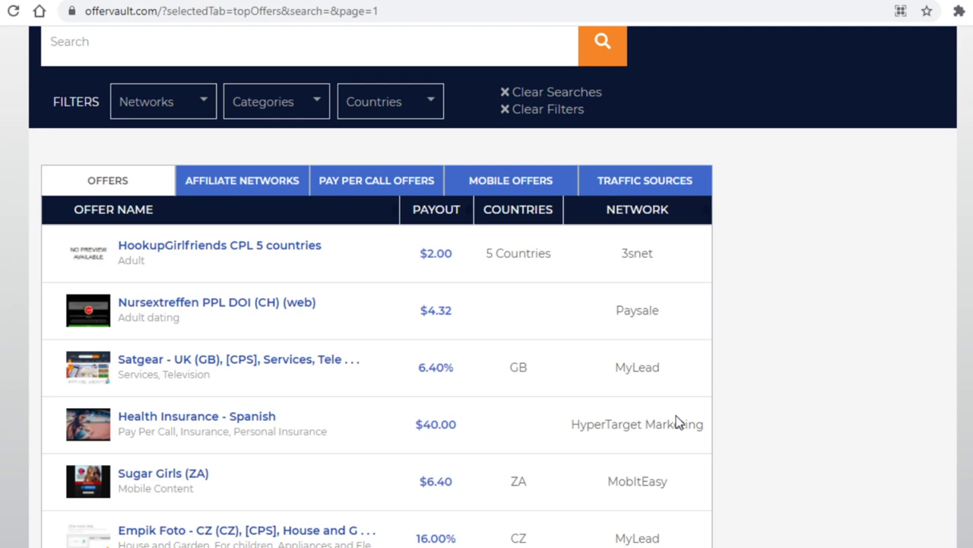
{"action": "scroll", "coordinate": [677, 423], "scroll_direction": "down", "scroll_amount": 1}
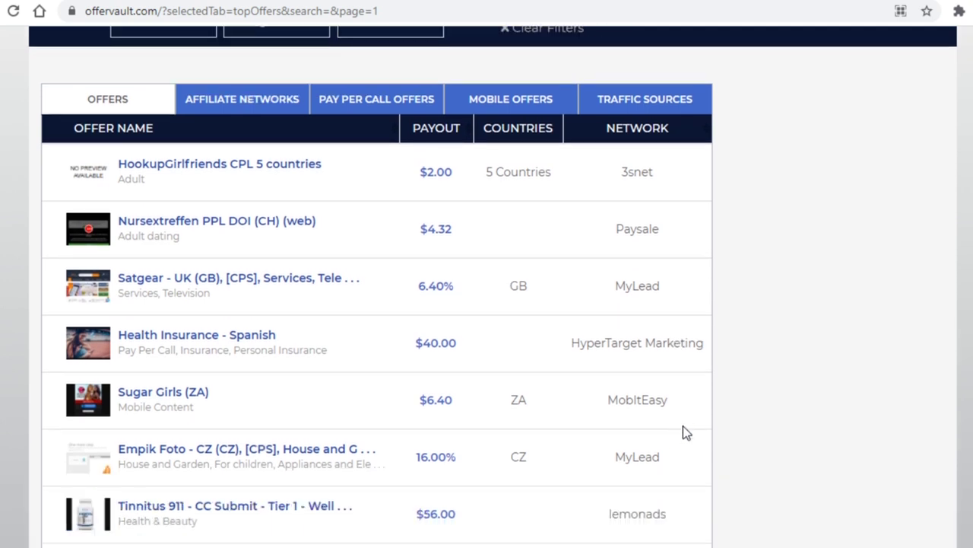
{"action": "scroll", "coordinate": [658, 413], "scroll_direction": "up", "scroll_amount": 3}
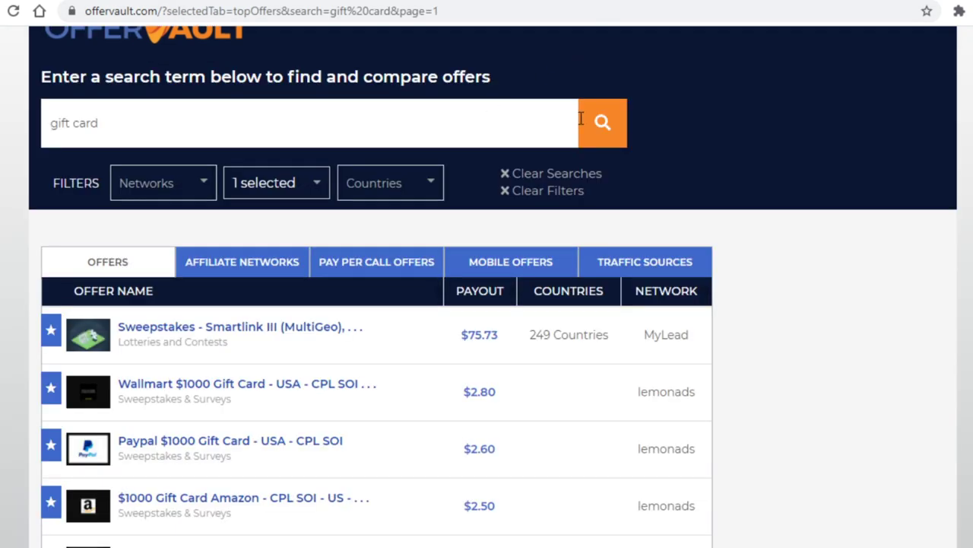
- Filter OfferVault's gift card offers and open the Wallmart $1000 Gift Card offer details
{"action": "scroll", "coordinate": [582, 118], "scroll_direction": "up", "scroll_amount": 1}
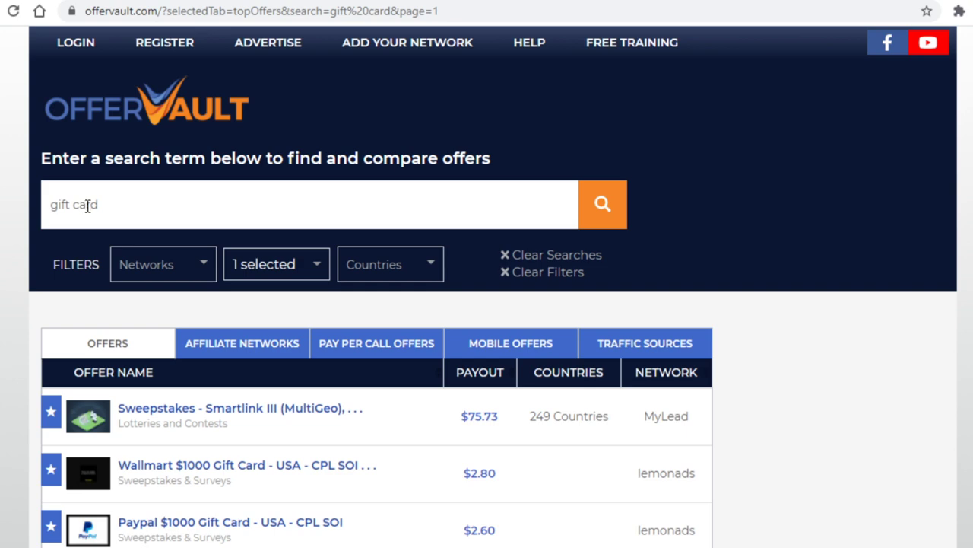
{"action": "left_click", "coordinate": [318, 267]}
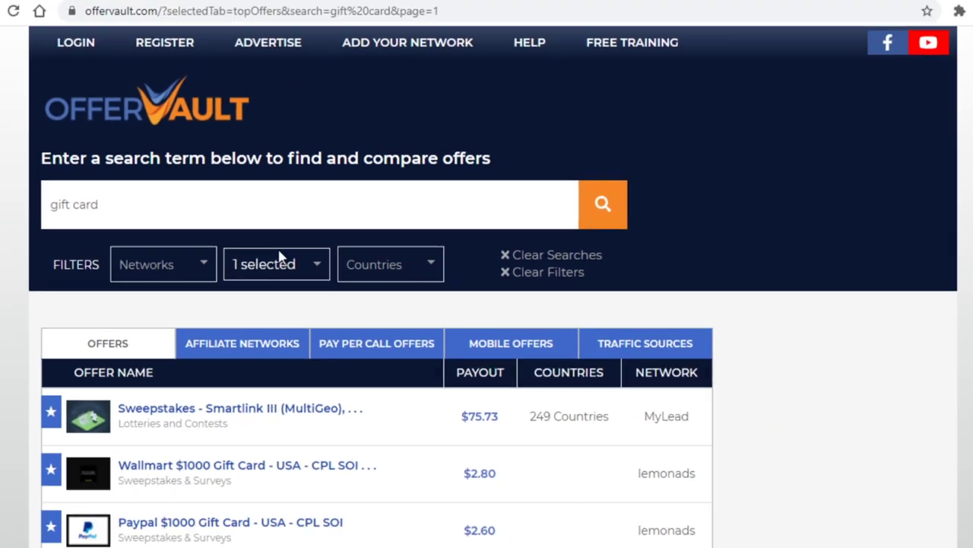
{"action": "scroll", "coordinate": [736, 330], "scroll_direction": "down", "scroll_amount": 1}
{"action": "scroll", "coordinate": [341, 311], "scroll_direction": "down", "scroll_amount": 4}
{"action": "scroll", "coordinate": [362, 297], "scroll_direction": "down", "scroll_amount": 2}
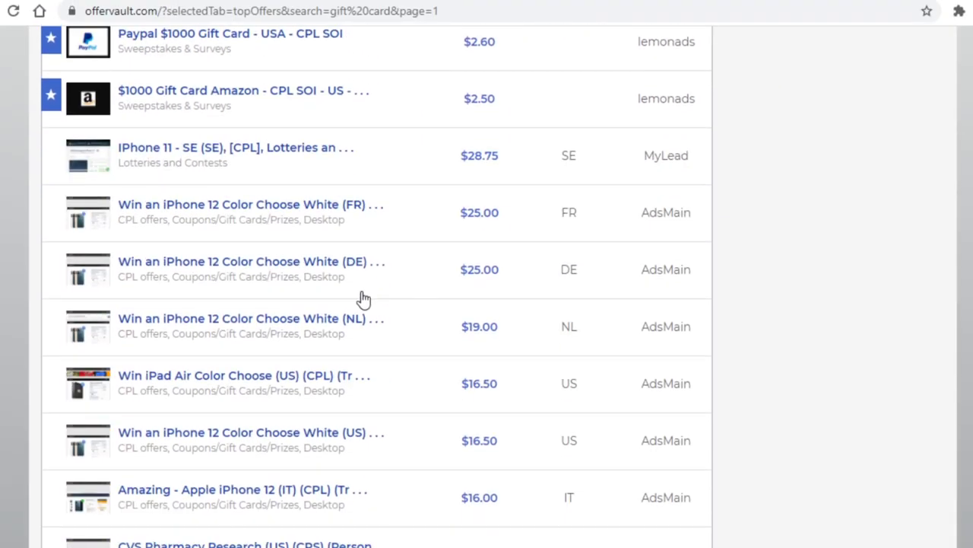
{"action": "scroll", "coordinate": [213, 291], "scroll_direction": "up", "scroll_amount": 3}
{"action": "scroll", "coordinate": [258, 297], "scroll_direction": "up", "scroll_amount": 1}
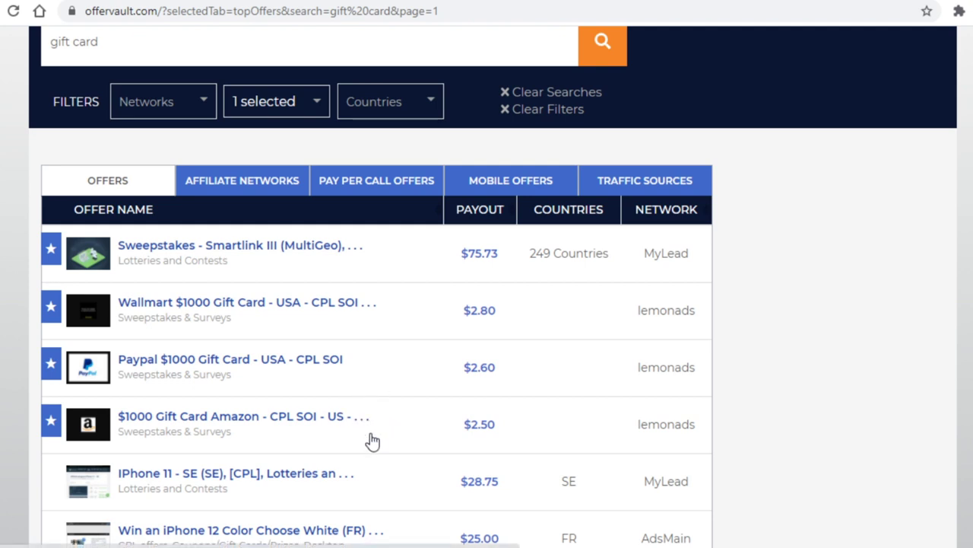
{"action": "left_click", "coordinate": [687, 310]}
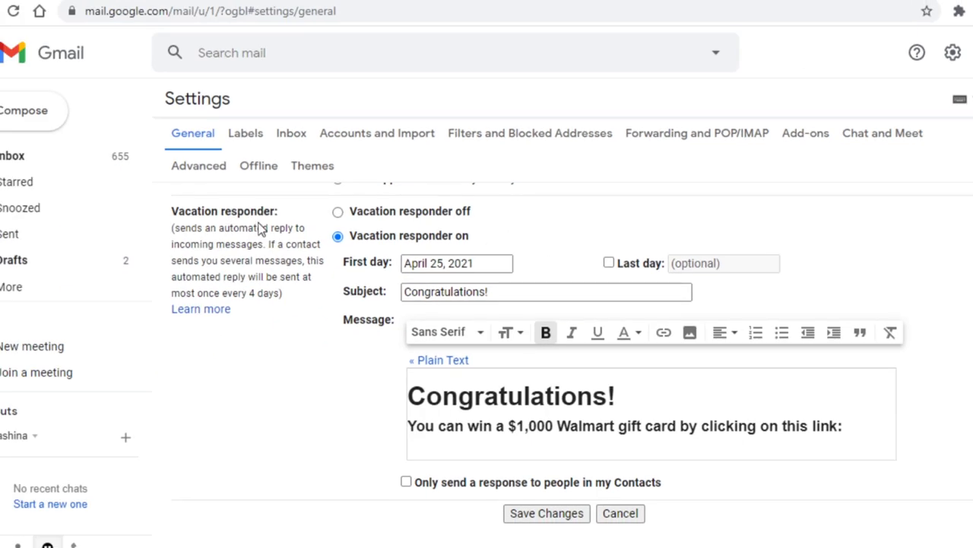
- Highlight the vacation responder's label, its description, and the $1,000 amount in the message
{"action": "left_click_drag", "start_coordinate": [172, 211], "coordinate": [279, 213]}
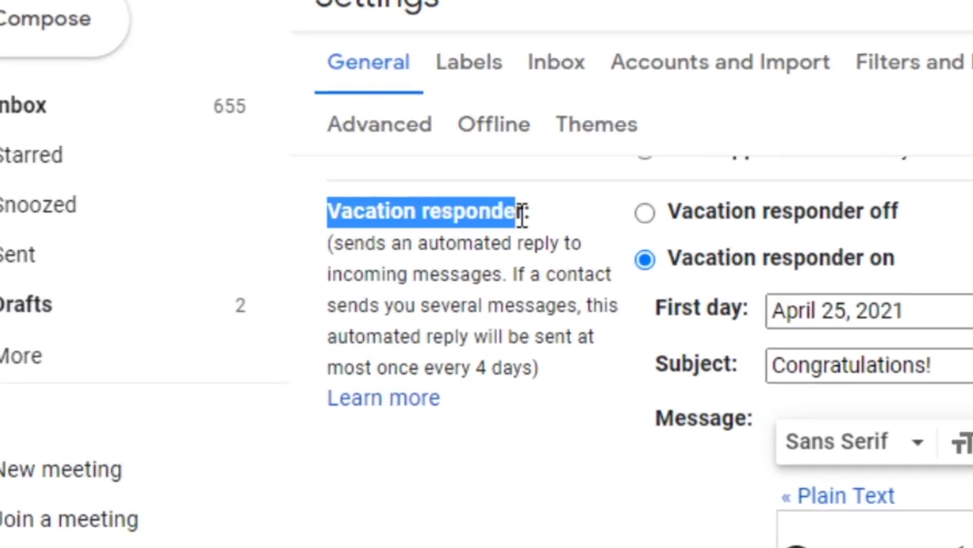
{"action": "left_click", "coordinate": [507, 283]}
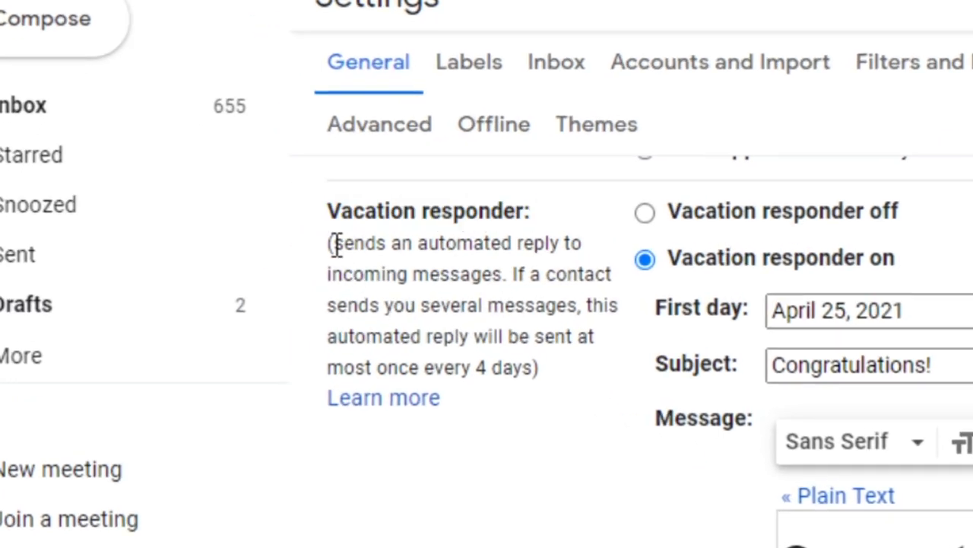
{"action": "left_click_drag", "start_coordinate": [335, 246], "coordinate": [512, 276]}
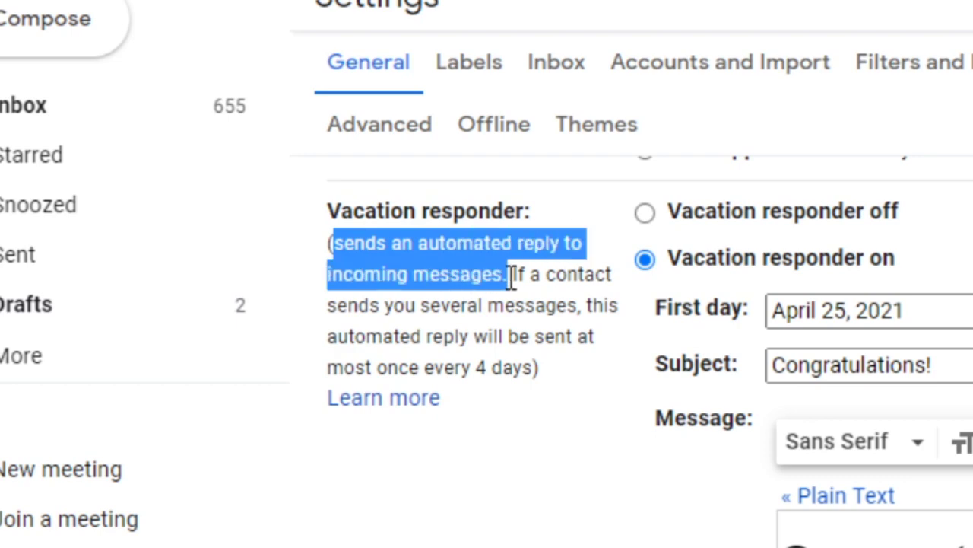
{"action": "left_click", "coordinate": [538, 313]}
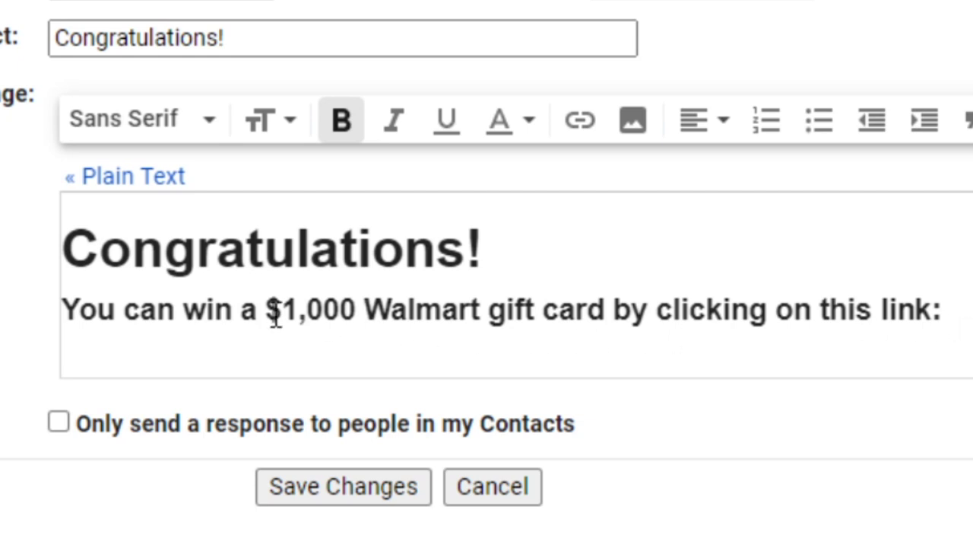
{"action": "left_click_drag", "start_coordinate": [280, 308], "coordinate": [381, 298]}
{"action": "left_click", "coordinate": [373, 326]}
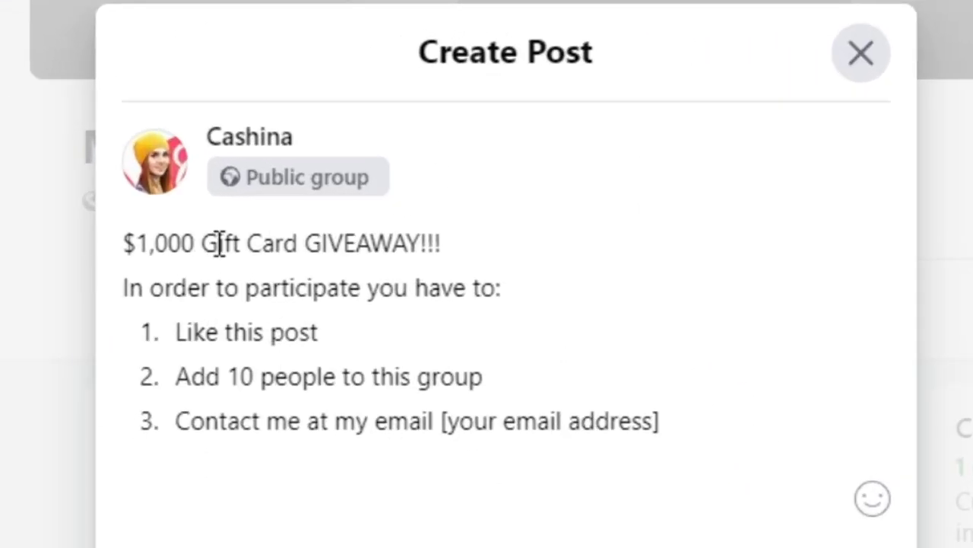
- Highlight the giveaway headline, the 'add 10 people' step and the email-me step in the draft
{"action": "mouse_move", "coordinate": [137, 243]}
{"action": "left_mouse_down"}
{"action": "mouse_move", "coordinate": [443, 240]}
{"action": "mouse_move", "coordinate": [461, 251]}
{"action": "left_mouse_up"}
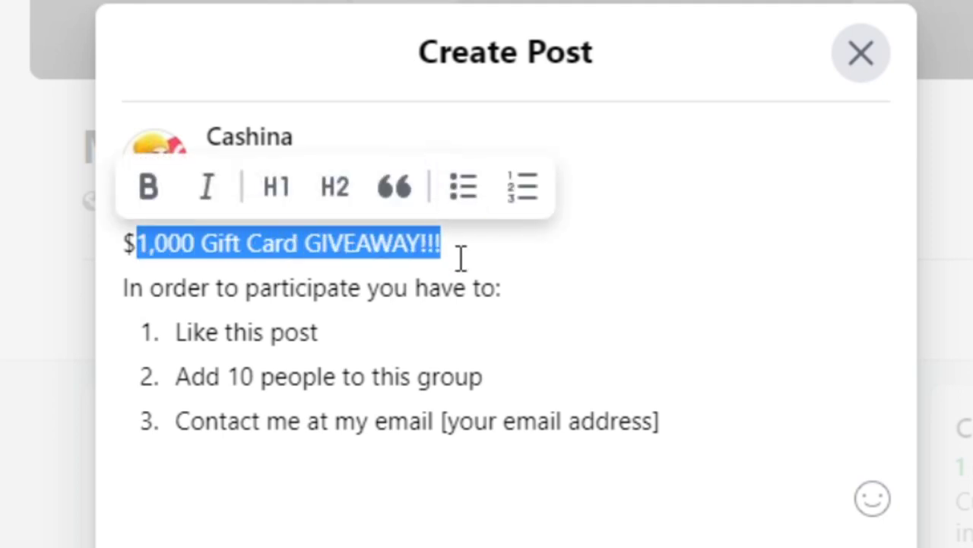
{"action": "left_click", "coordinate": [460, 258]}
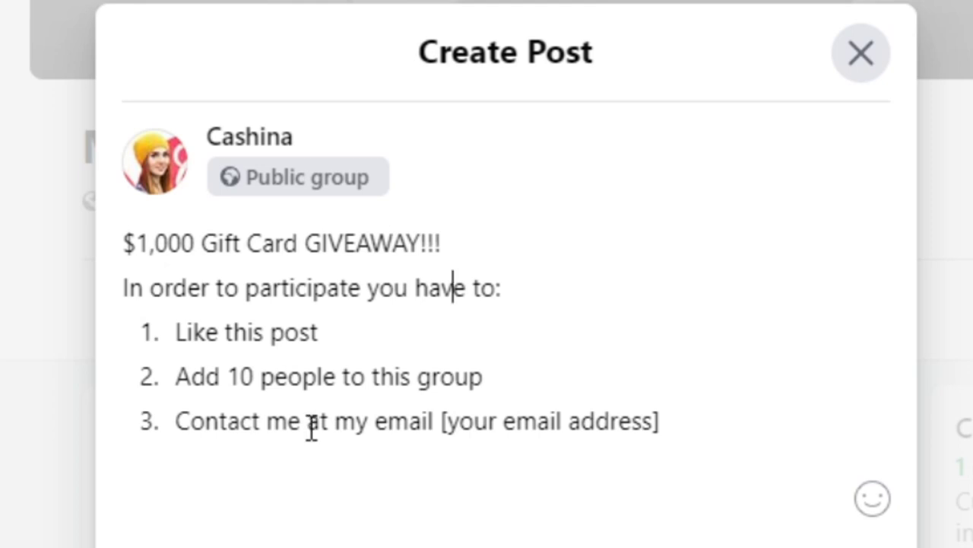
{"action": "left_click_drag", "start_coordinate": [260, 377], "coordinate": [493, 378]}
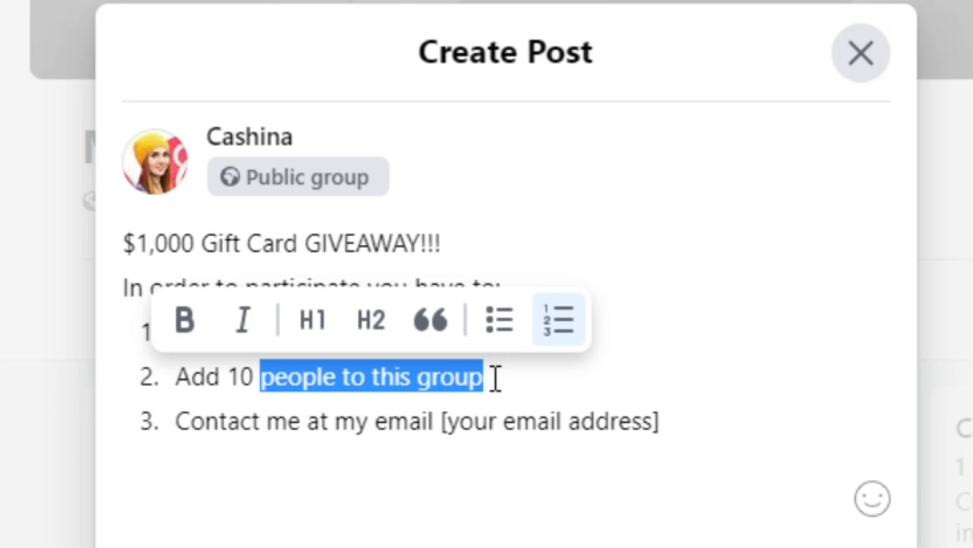
{"action": "left_click", "coordinate": [495, 378]}
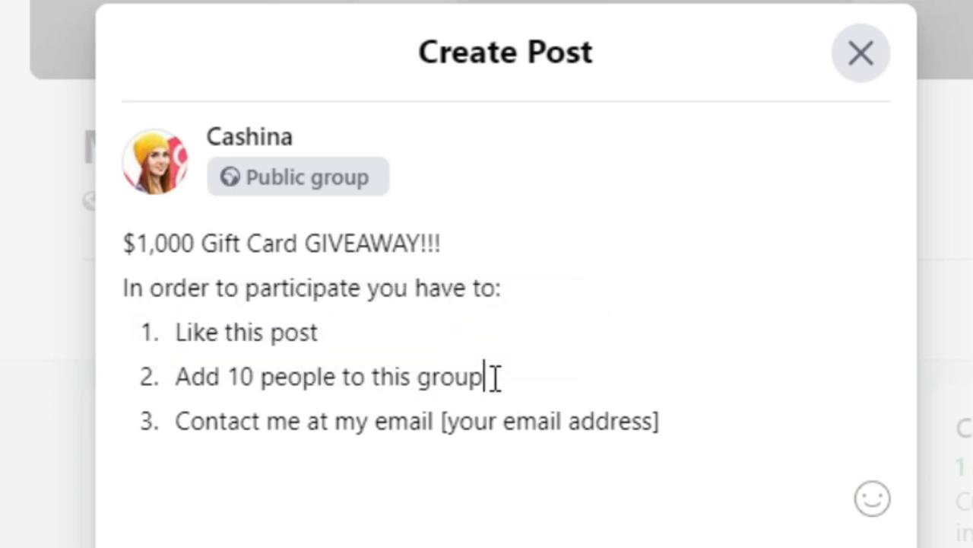
{"action": "left_click", "coordinate": [177, 422]}
{"action": "left_click_drag", "start_coordinate": [190, 422], "coordinate": [673, 422]}
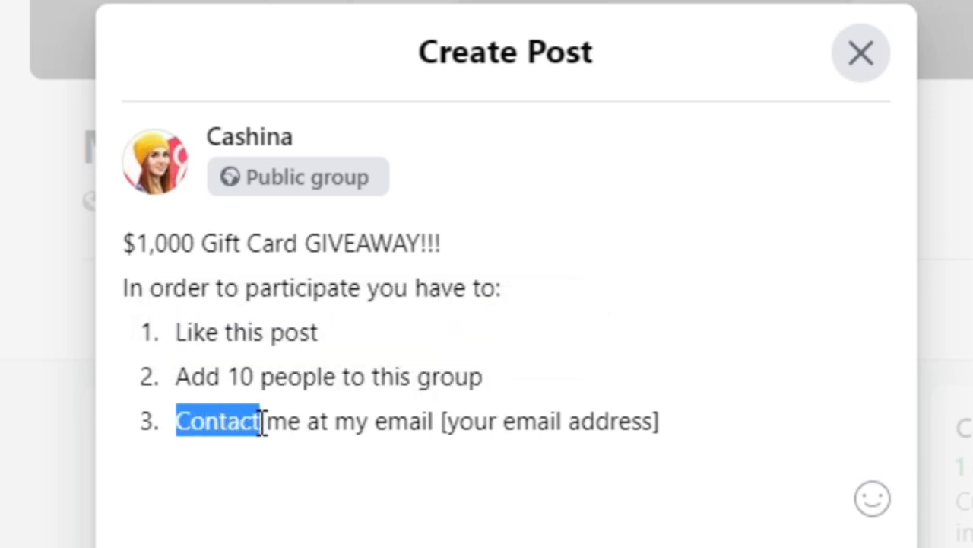
{"action": "left_click", "coordinate": [674, 435]}
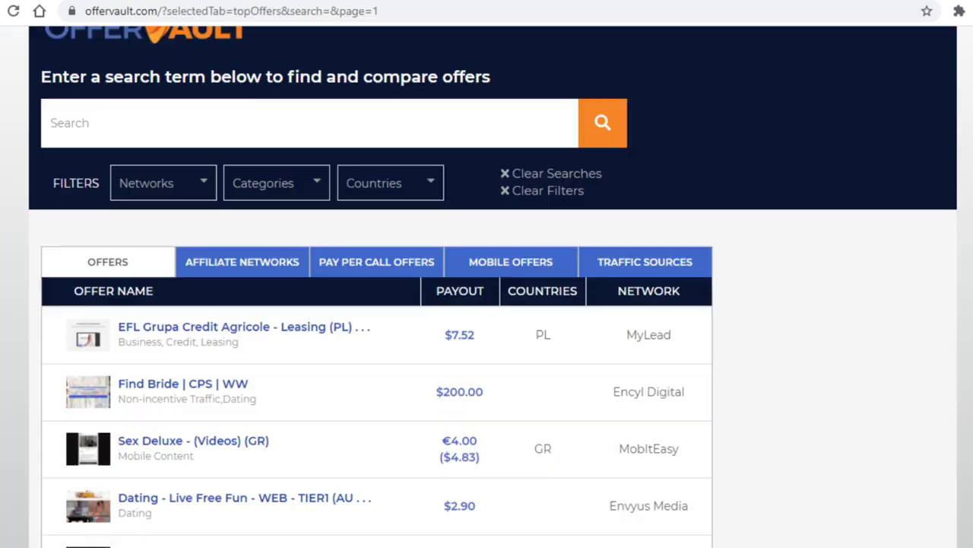
- Scroll the unfiltered OfferVault offers list down and back to the top
{"action": "scroll", "coordinate": [845, 255], "scroll_direction": "down", "scroll_amount": 2}
{"action": "scroll", "coordinate": [853, 259], "scroll_direction": "up", "scroll_amount": 3}
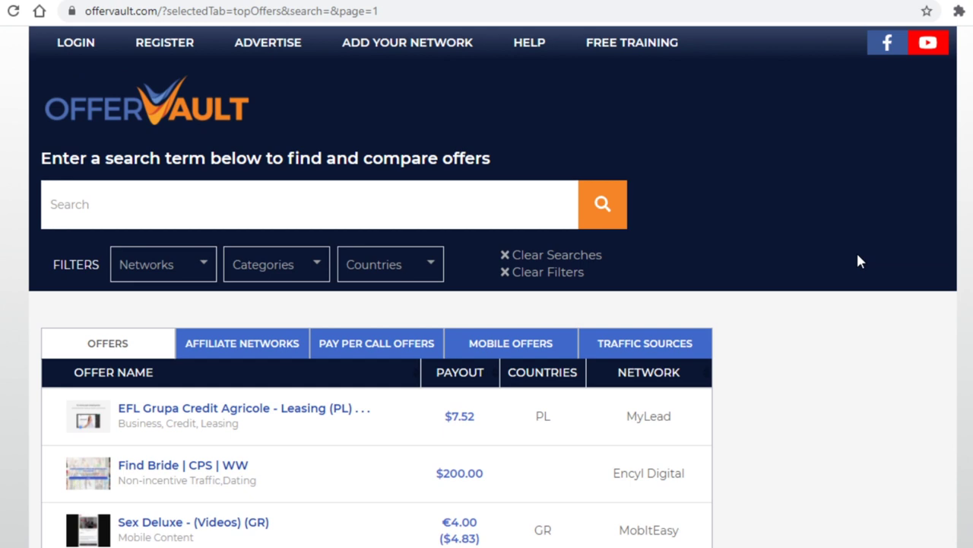
{"action": "scroll", "coordinate": [858, 254], "scroll_direction": "down", "scroll_amount": 1}
{"action": "scroll", "coordinate": [852, 352], "scroll_direction": "down", "scroll_amount": 1}
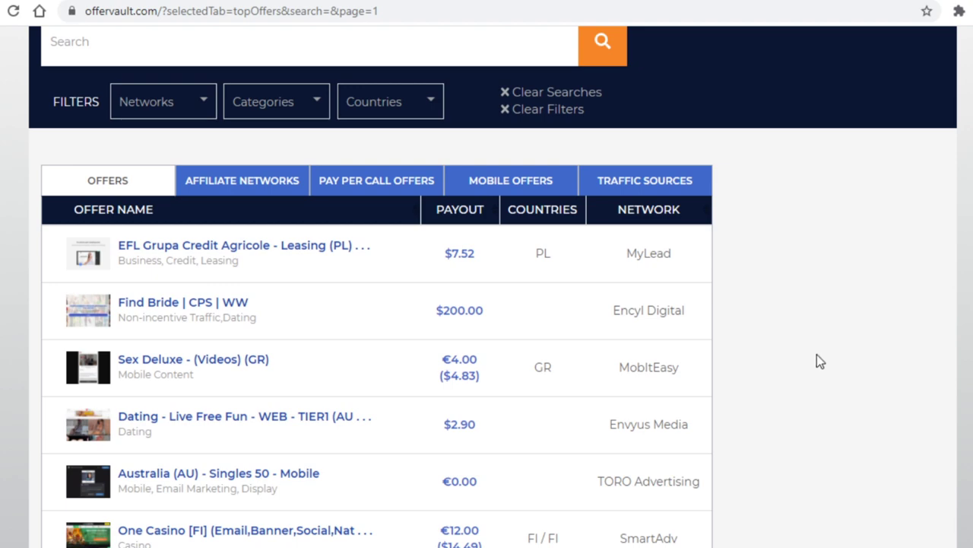
{"action": "scroll", "coordinate": [813, 350], "scroll_direction": "down", "scroll_amount": 1}
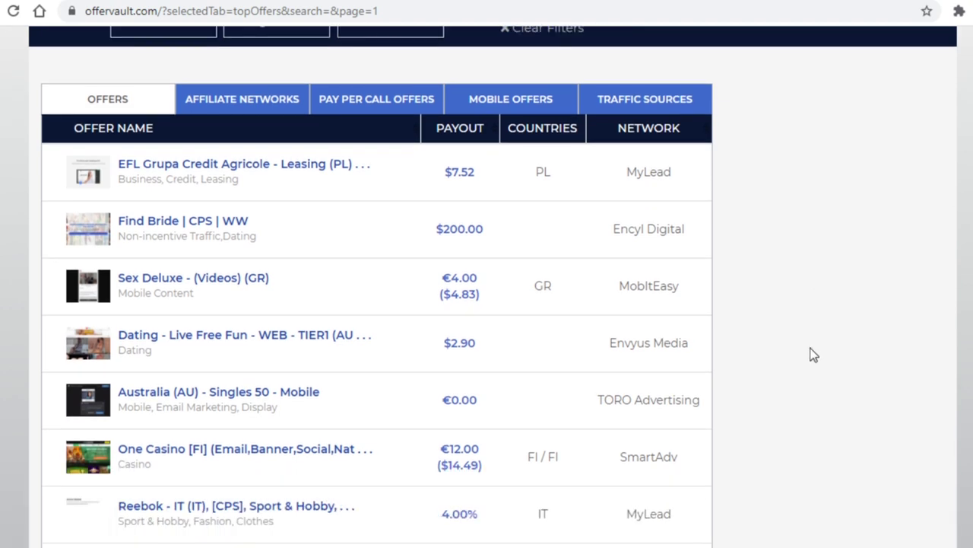
{"action": "scroll", "coordinate": [758, 386], "scroll_direction": "down", "scroll_amount": 2}
{"action": "scroll", "coordinate": [754, 385], "scroll_direction": "up", "scroll_amount": 5}
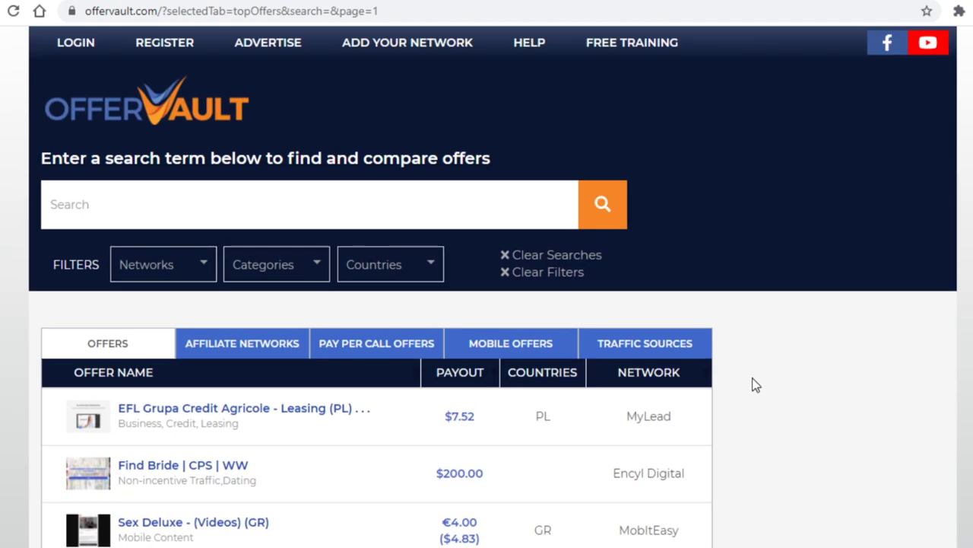
{"action": "scroll", "coordinate": [583, 235], "scroll_direction": "down", "scroll_amount": 1}
{"action": "scroll", "coordinate": [638, 248], "scroll_direction": "up", "scroll_amount": 1}
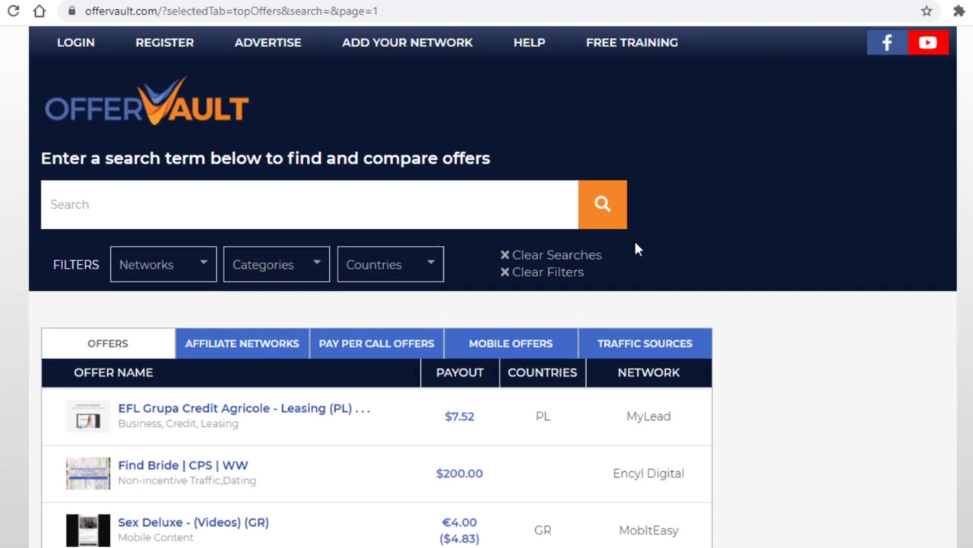